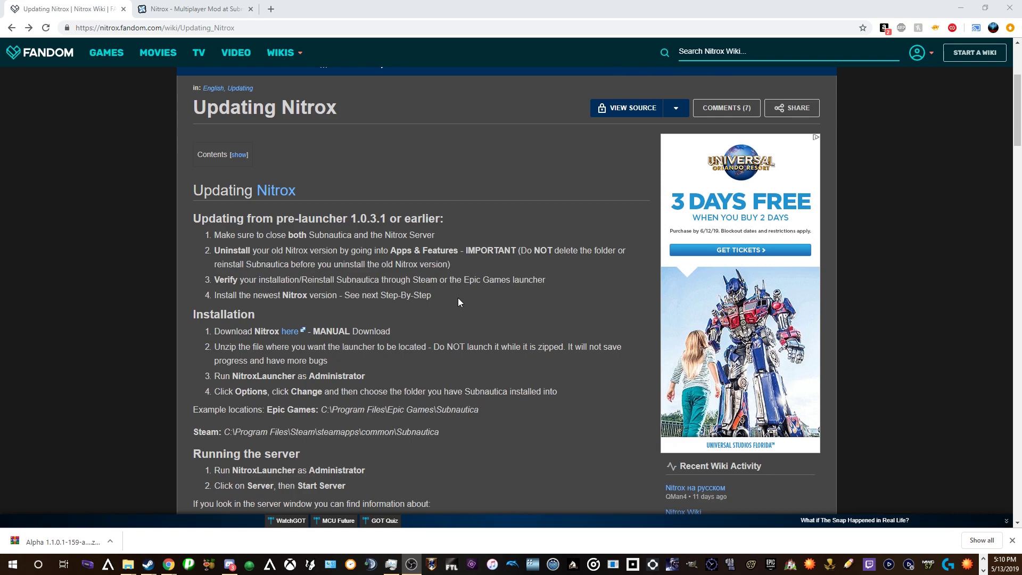
# - Open the Nitrox mod files page on Nexus Mods to get the Alpha 1.1.0.1 download
pyautogui.scroll(-1, 459, 299)
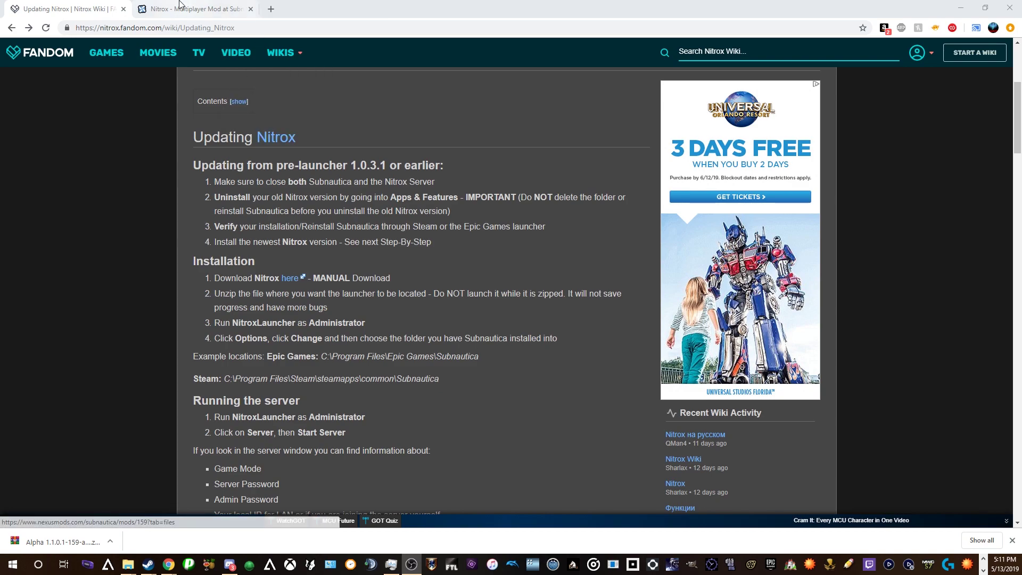
pyautogui.click(291, 278)
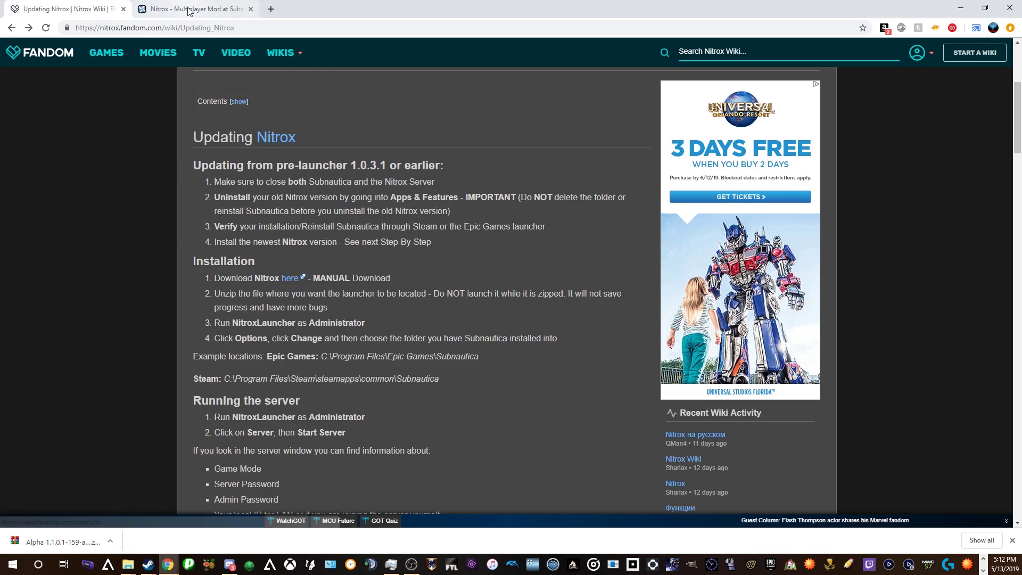
pyautogui.click(172, 9)
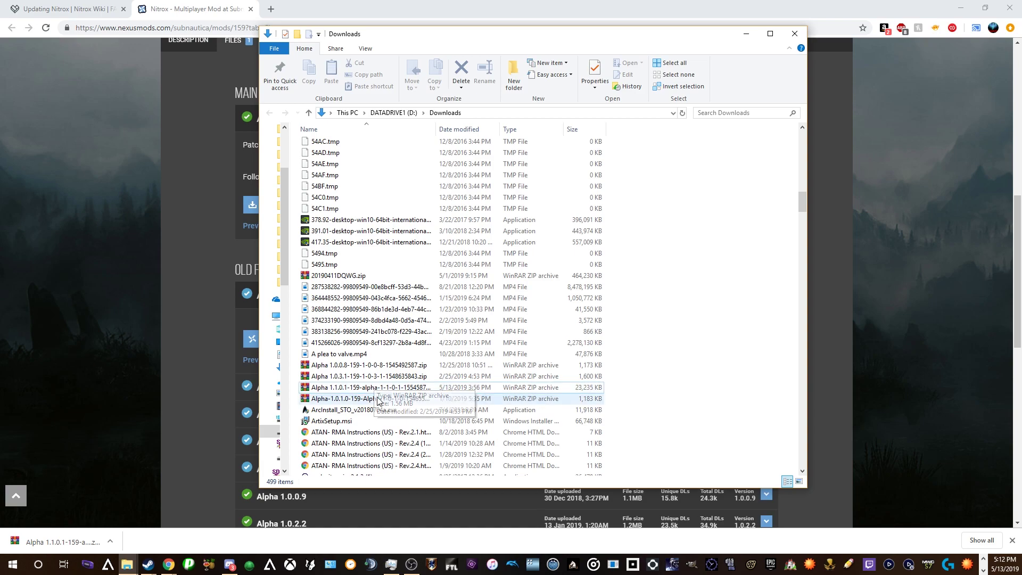
# - Extract the Alpha 1.1.0.1 zip into the Downloads folder
pyautogui.click(379, 388)
pyautogui.rightClick(396, 387)
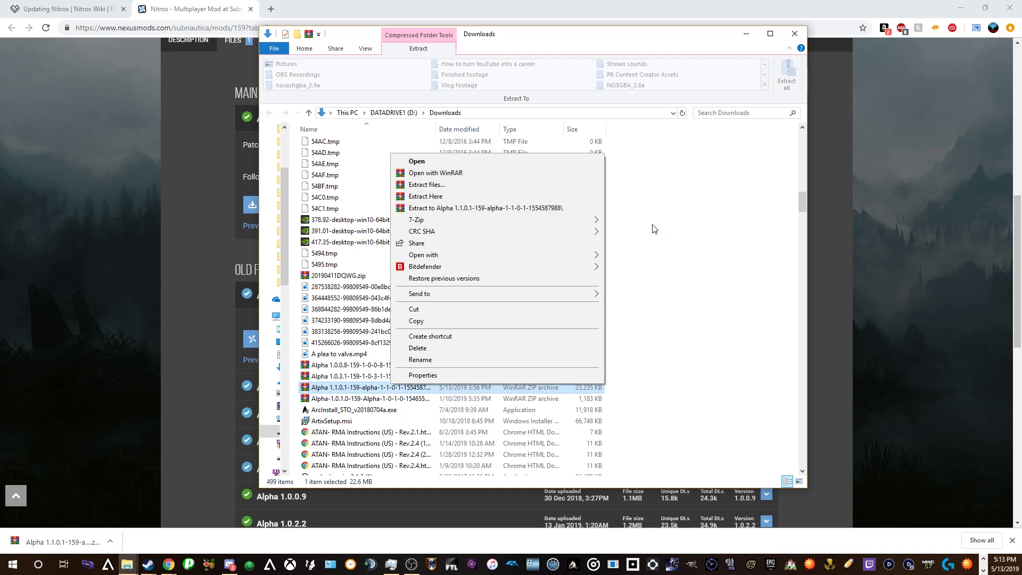
pyautogui.click(446, 197)
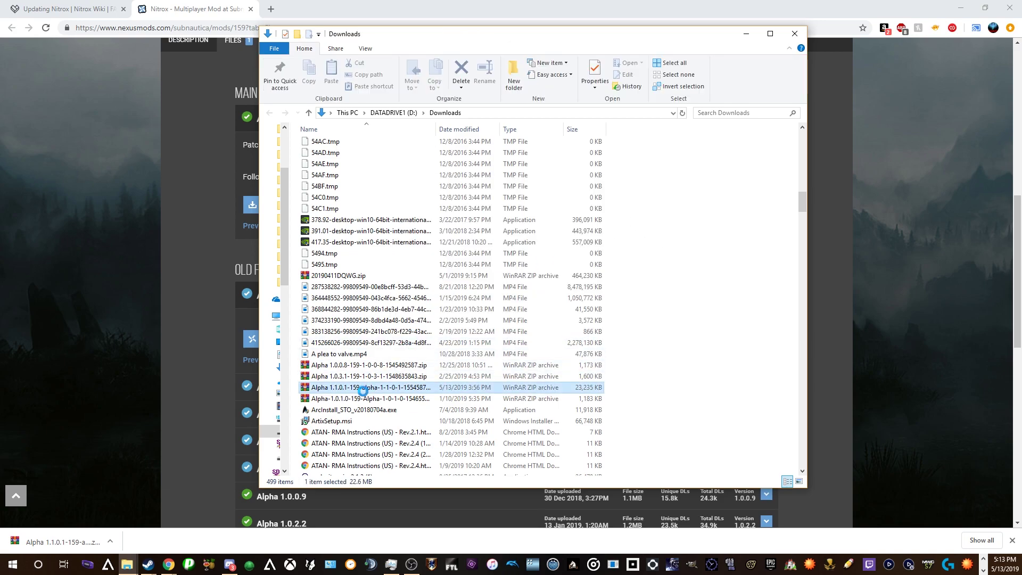
# - Cut the Alpha 1.1.0.1 zip for moving and switch away from Explorer
pyautogui.click(365, 390)
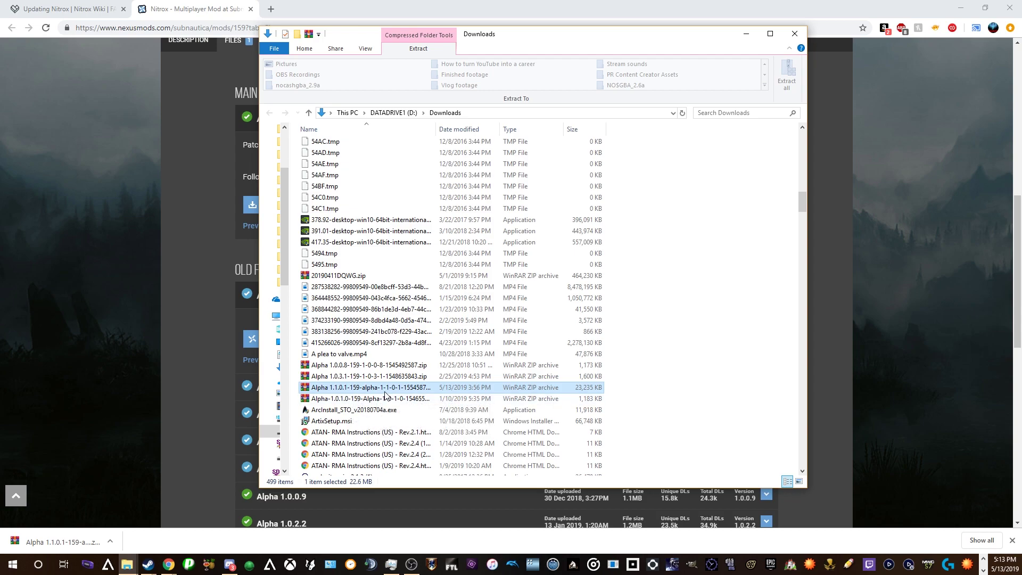
pyautogui.rightClick(357, 391)
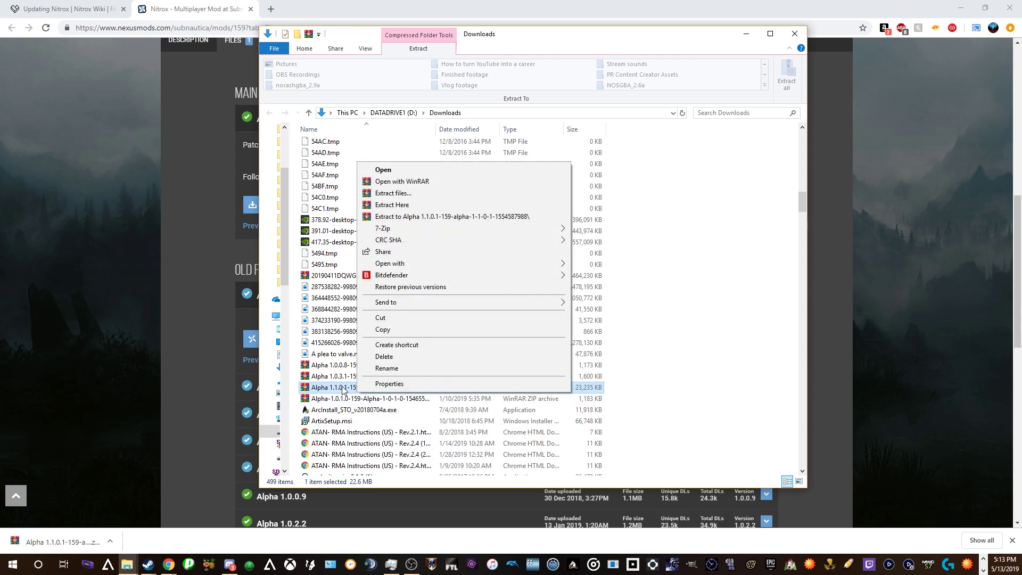
pyautogui.click(381, 319)
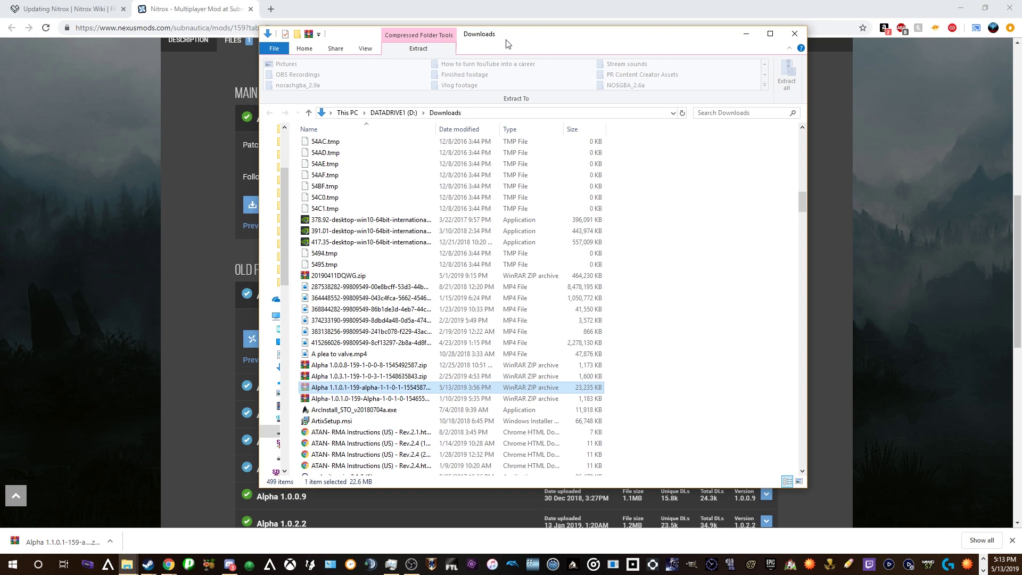
pyautogui.hotkey('alt', 'Tab')
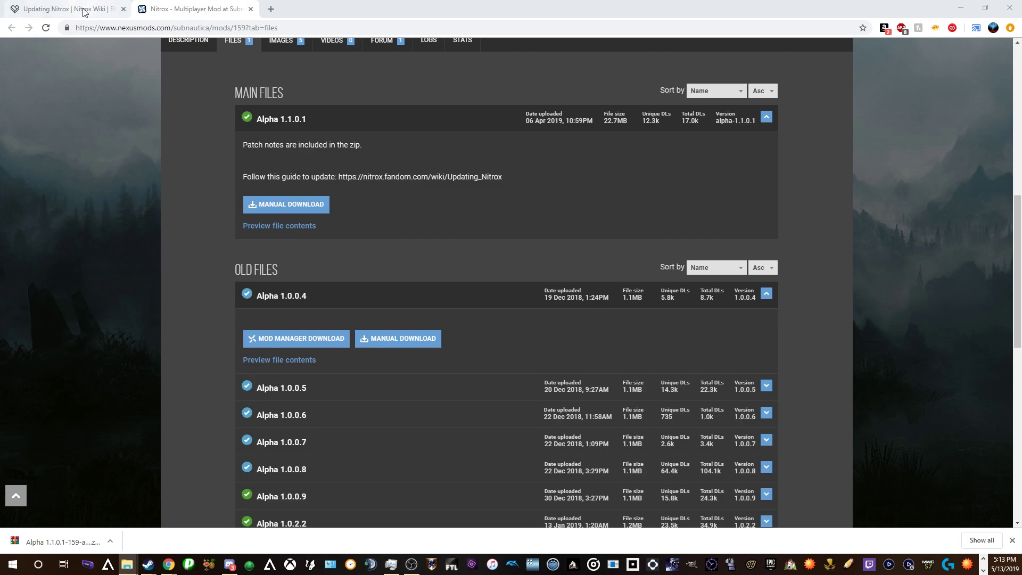
# - Return to the Updating Nitrox guide and scroll to the Running and Joining a server sections
pyautogui.click(69, 9)
pyautogui.scroll(-3, 335, 340)
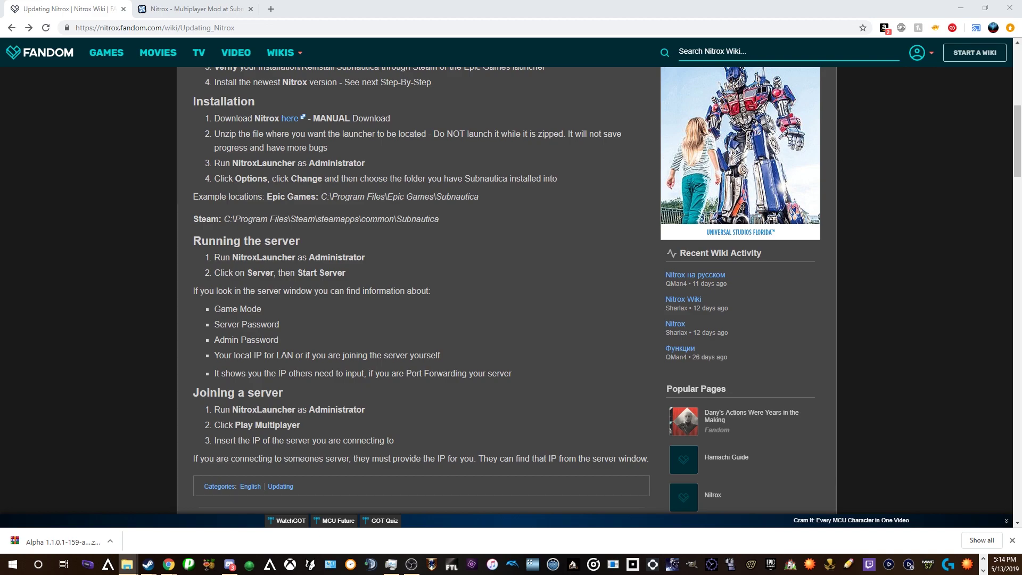
# - Run NitroxLauncher.exe as administrator from Epic Games > Subnautica > Alpha 1.1.0.1
pyautogui.moveTo(1021, 58); pyautogui.dragTo(560, 58)
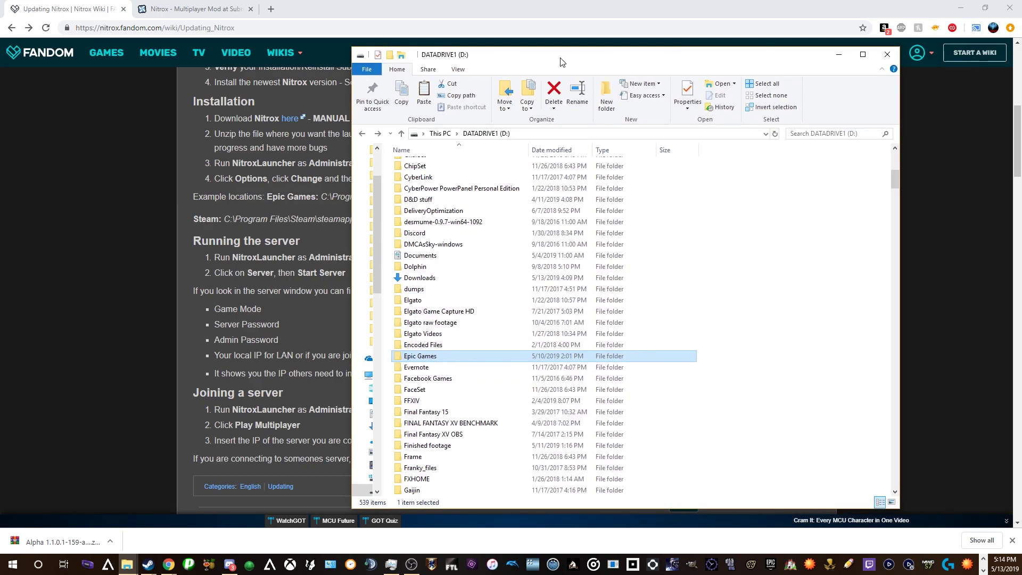
pyautogui.doubleClick(444, 356)
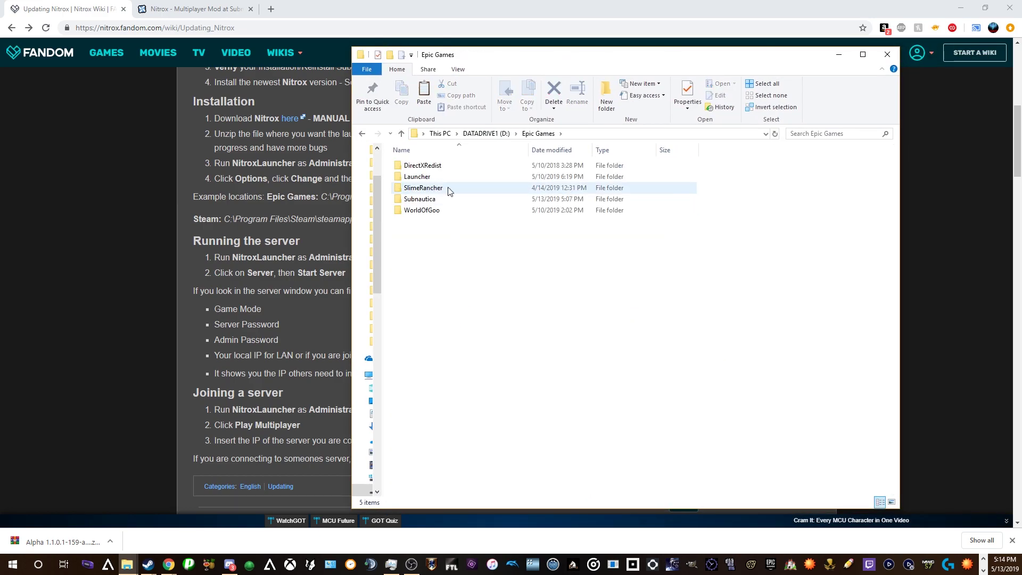
pyautogui.doubleClick(425, 201)
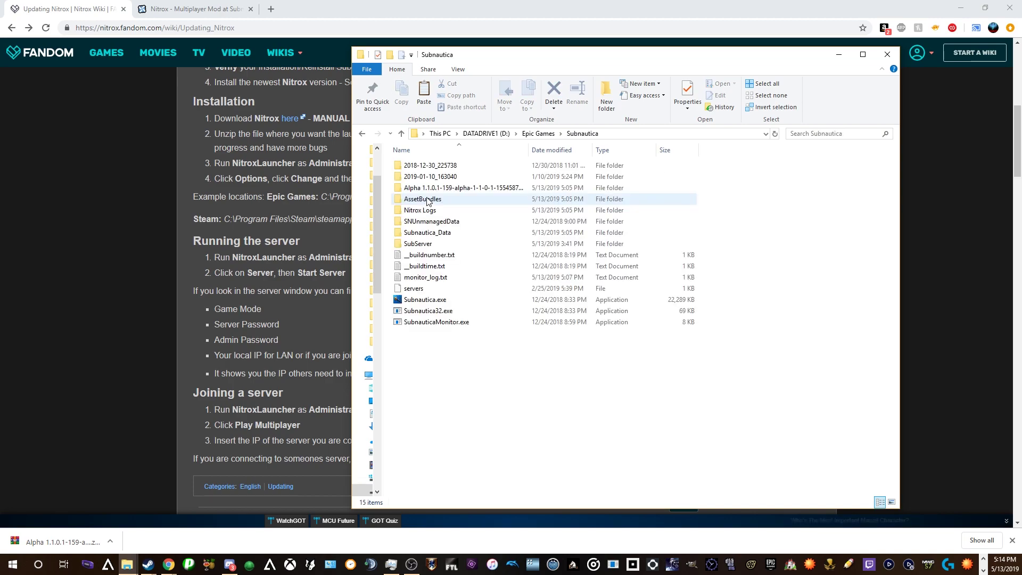
pyautogui.doubleClick(445, 190)
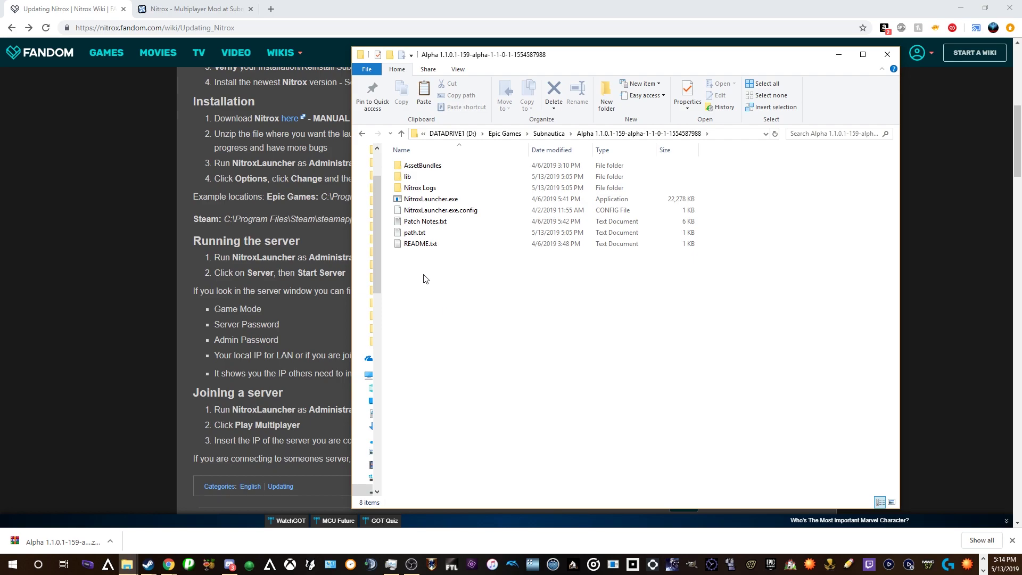
pyautogui.rightClick(452, 200)
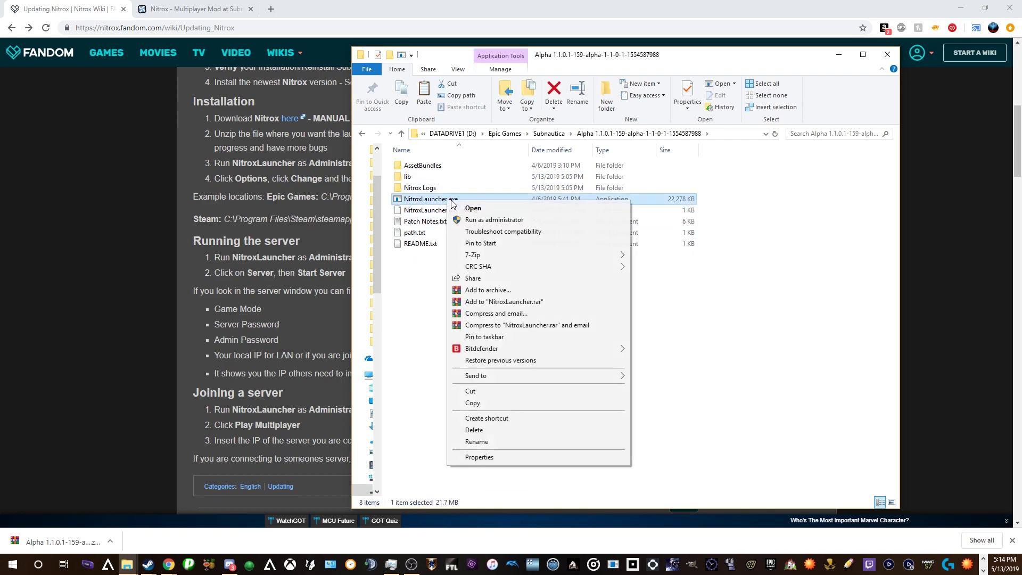
pyautogui.click(482, 221)
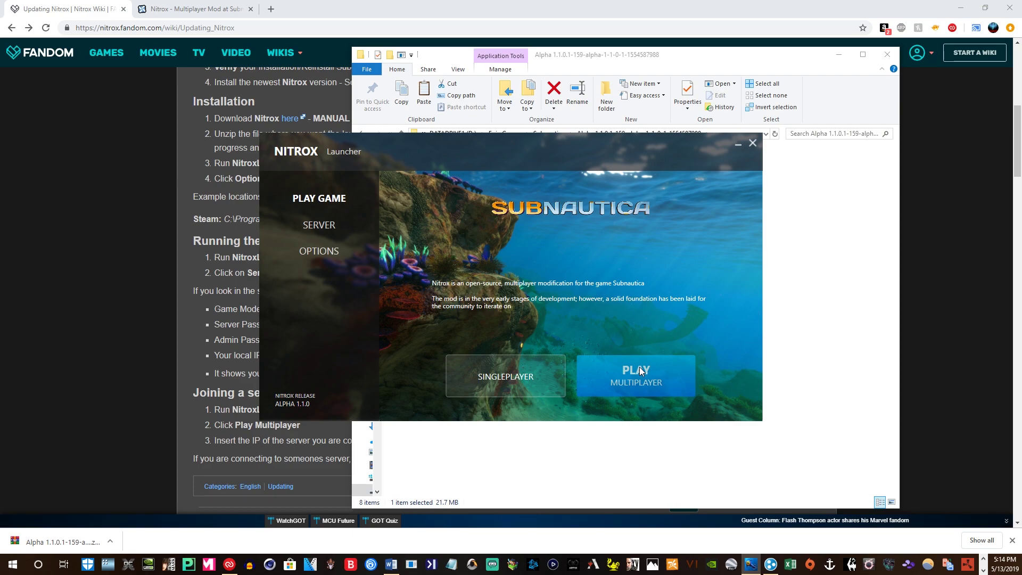
# - Launch Subnautica with PLAY MULTIPLAYER from the Play Game screen
pyautogui.click(644, 369)
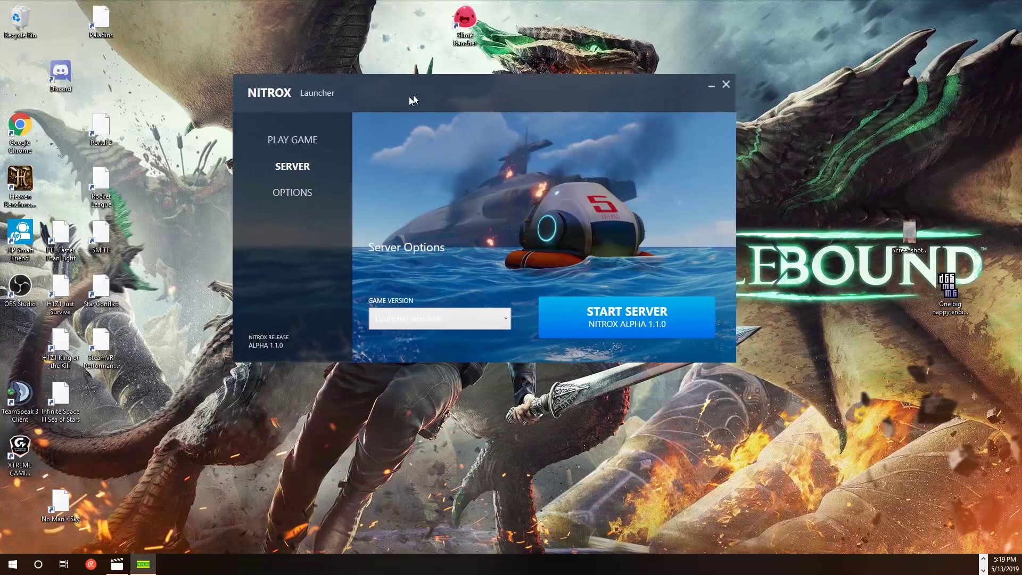
# - Move the Nitrox Launcher window, now showing Server Options, slightly left and down
pyautogui.moveTo(411, 98); pyautogui.dragTo(389, 111)
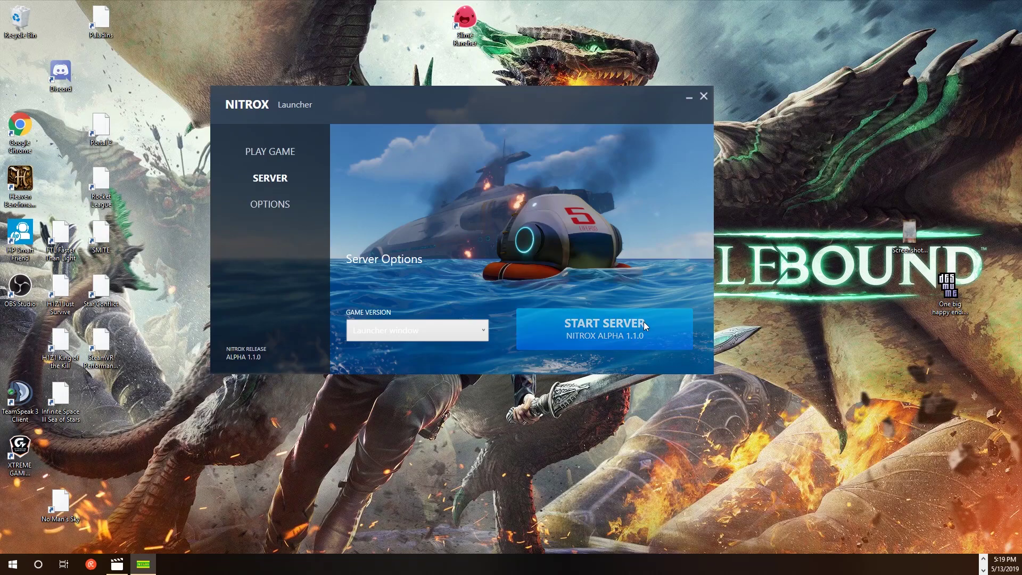
# - Start the Nitrox multiplayer server with START SERVER on the SERVER page
pyautogui.click(613, 327)
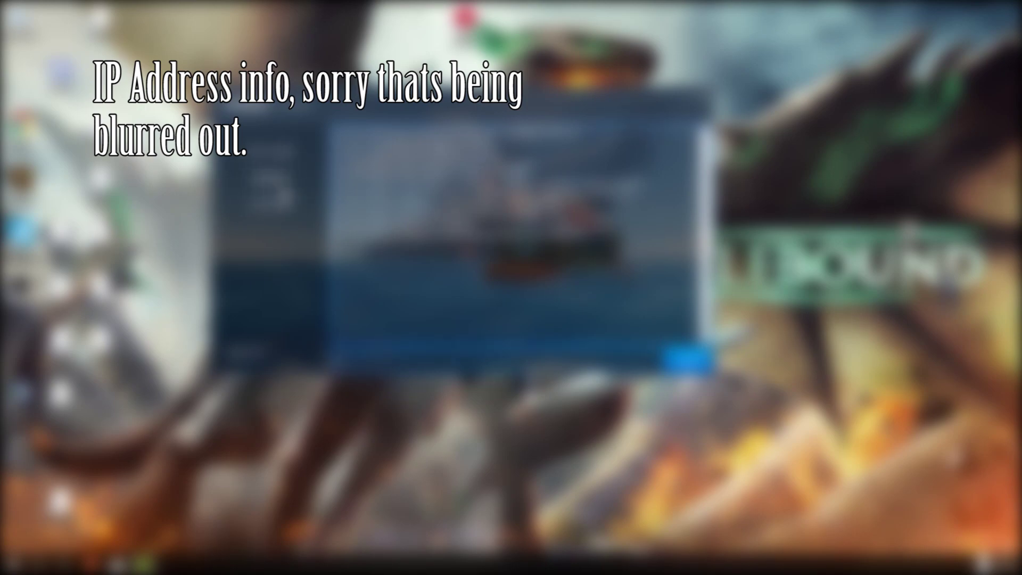
pyautogui.click(282, 207)
pyautogui.click(281, 183)
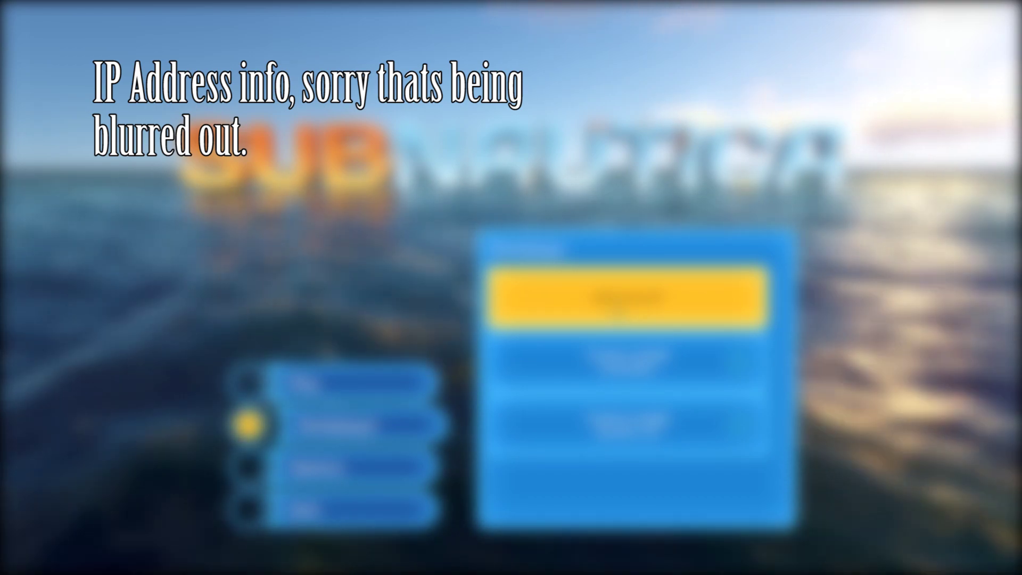
pyautogui.click(631, 311)
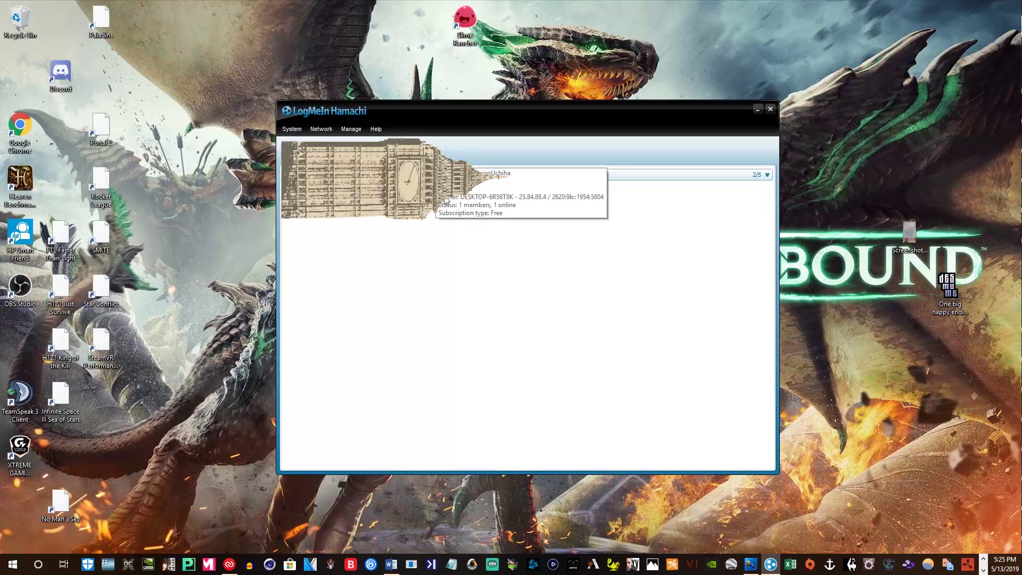
# - Create the password-protected Hamachi network OhioState1234 and check its details
pyautogui.click(323, 130)
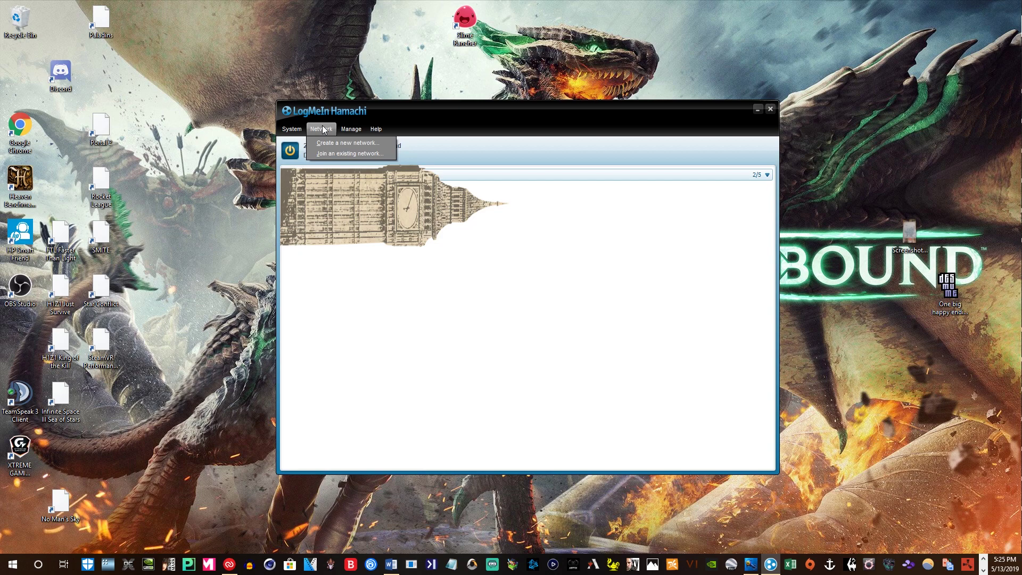
pyautogui.click(339, 144)
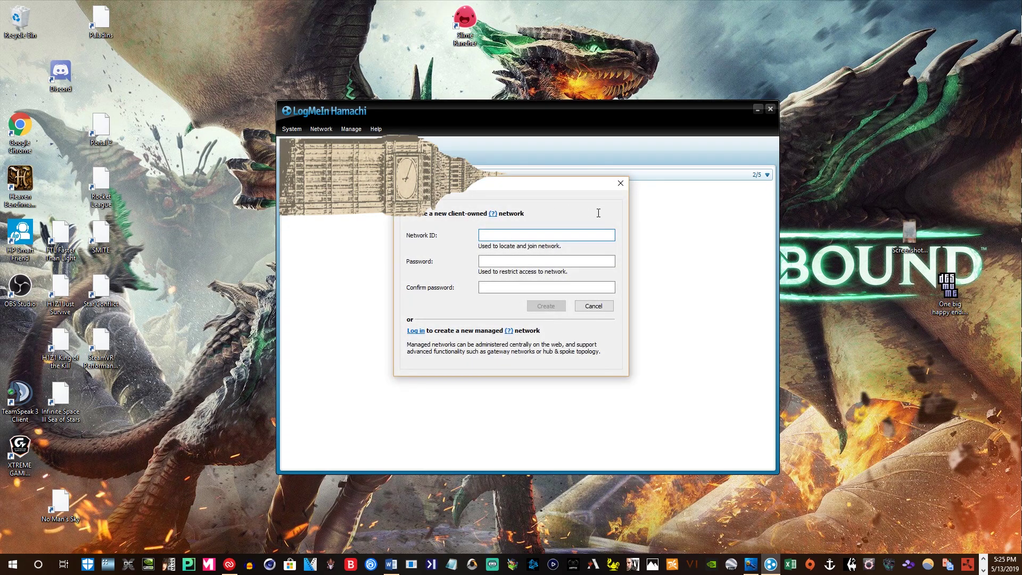
pyautogui.click(511, 231)
pyautogui.write('OhioState')
pyautogui.click(512, 260)
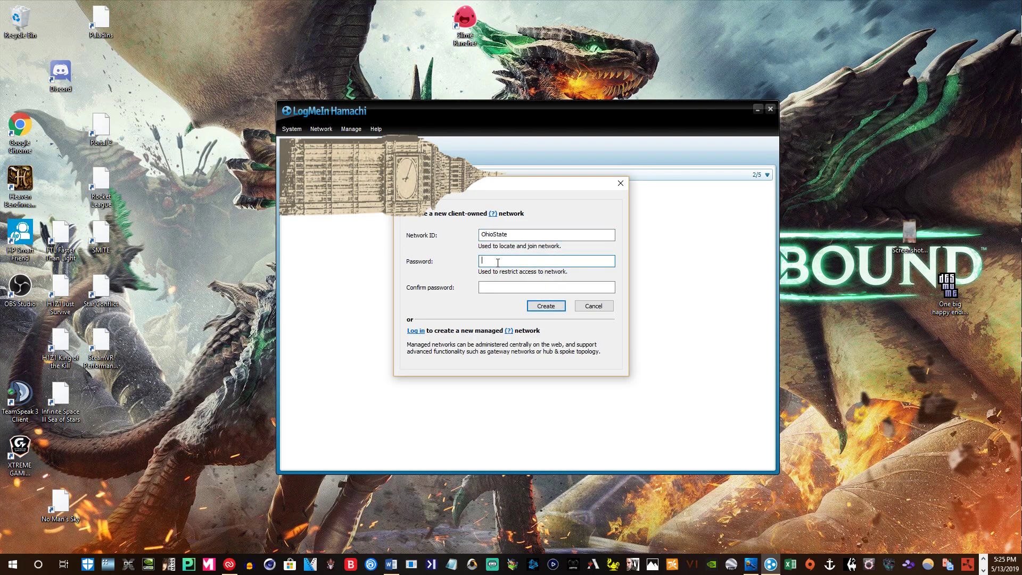
pyautogui.write('•••')
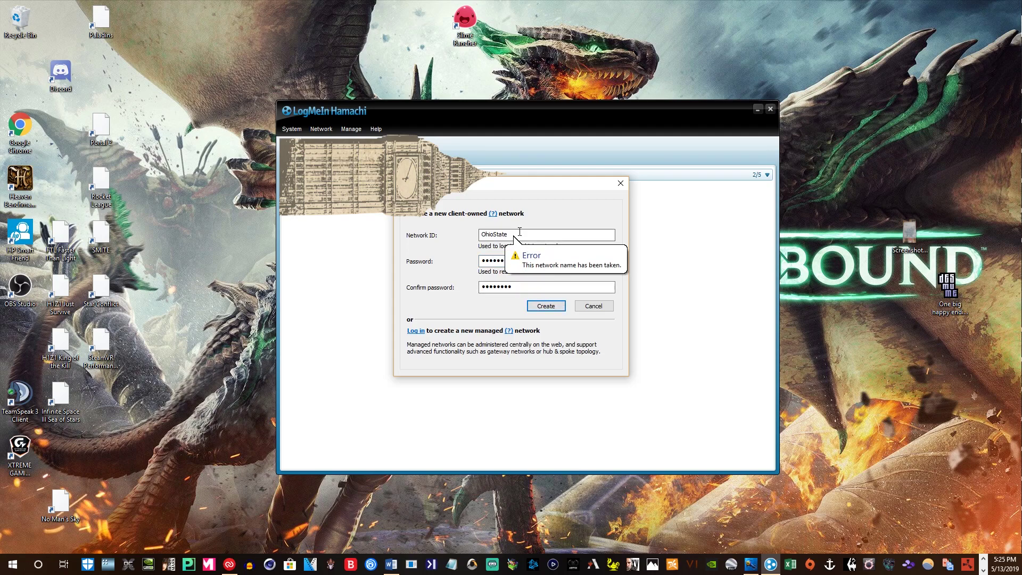
pyautogui.click(525, 236)
pyautogui.write('1234')
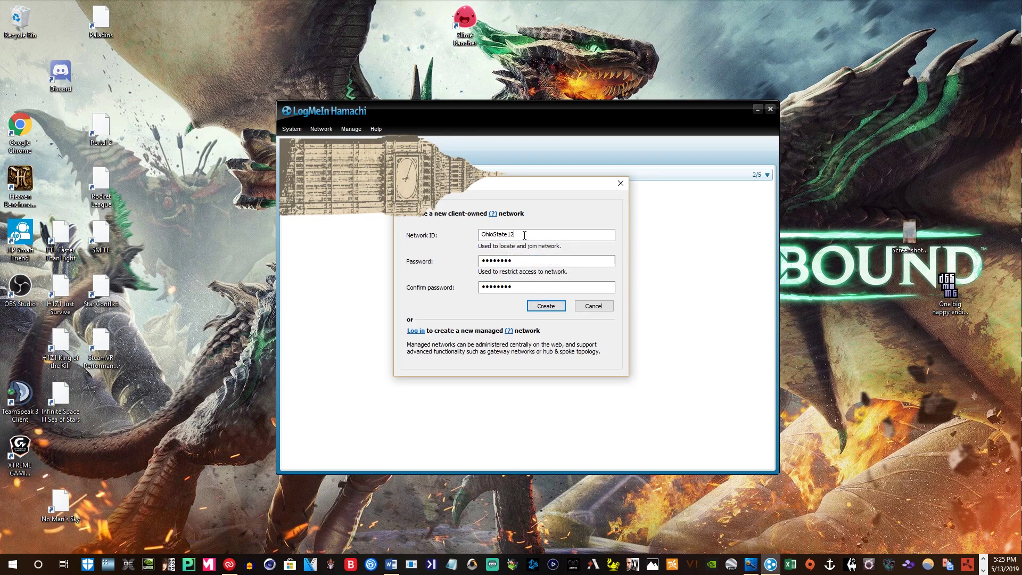
pyautogui.click(542, 308)
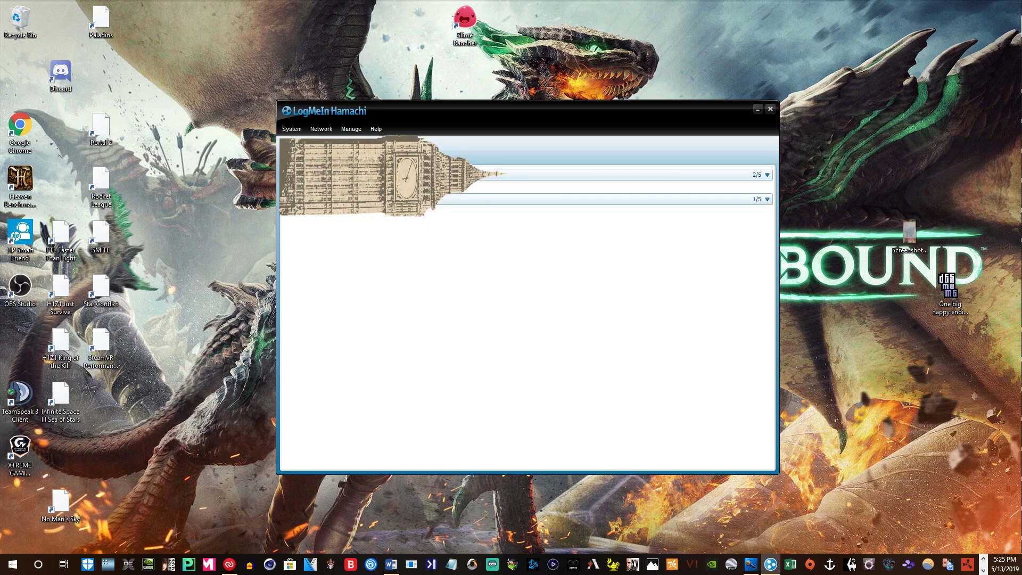
pyautogui.click(327, 200)
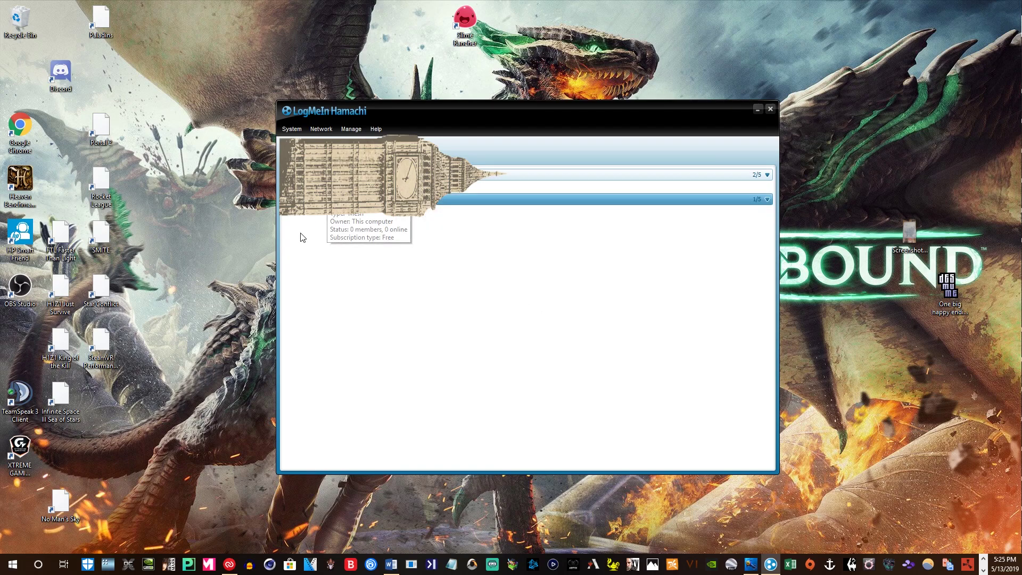
pyautogui.click(321, 128)
pyautogui.click(330, 152)
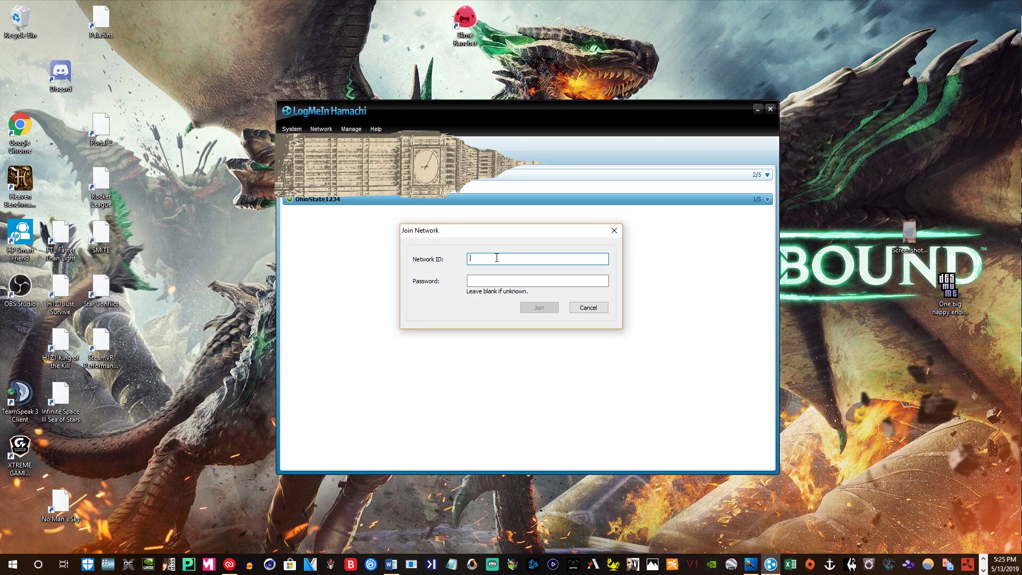
pyautogui.write('OhioState')
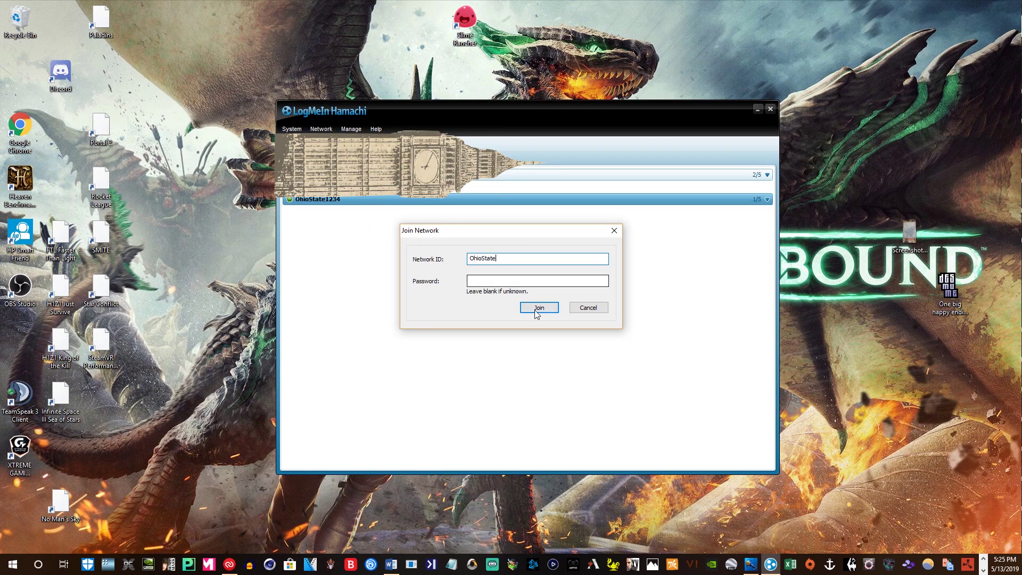
pyautogui.write('1234')
pyautogui.click(510, 282)
pyautogui.write('••••••••')
pyautogui.click(536, 309)
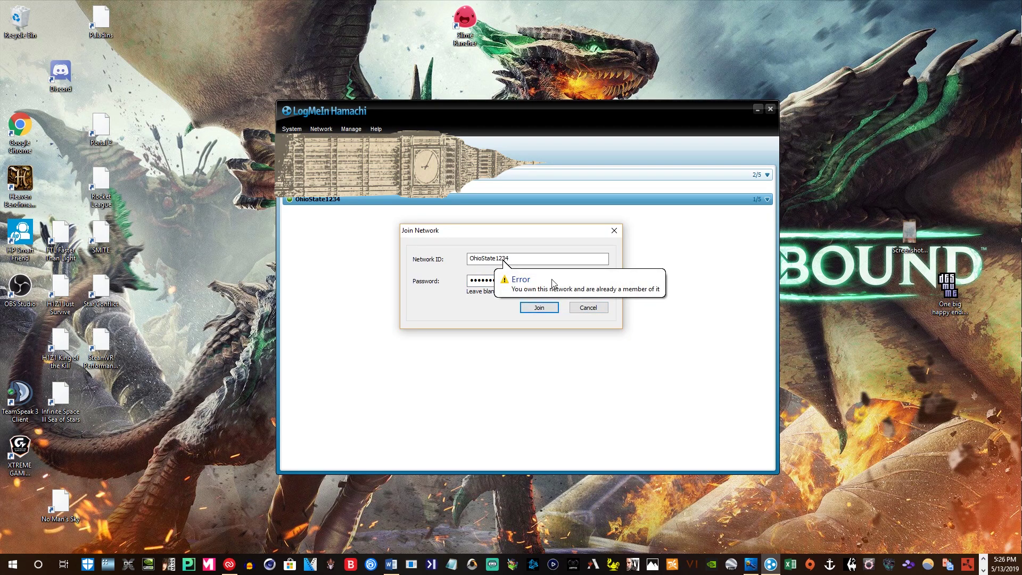
pyautogui.click(587, 309)
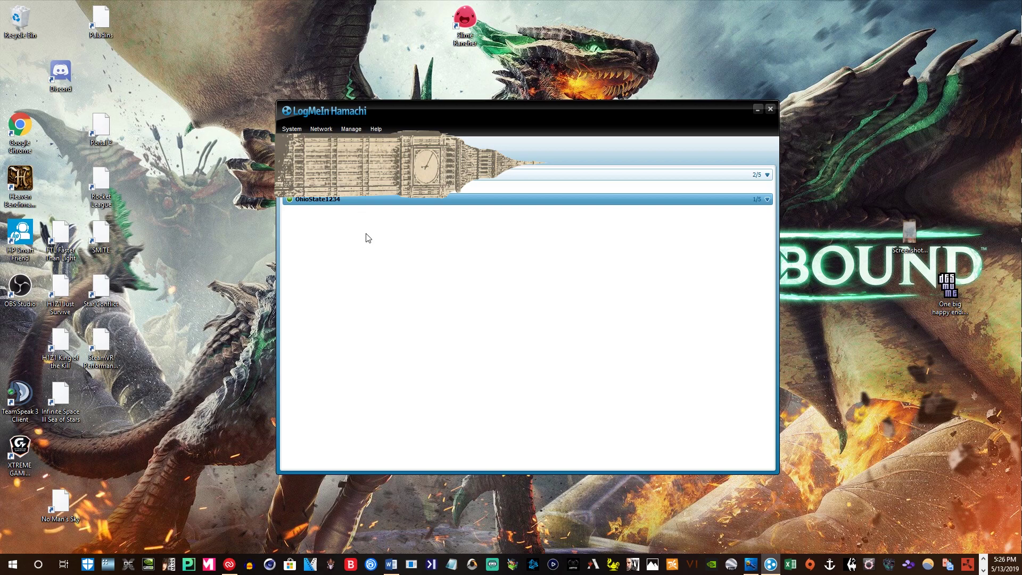